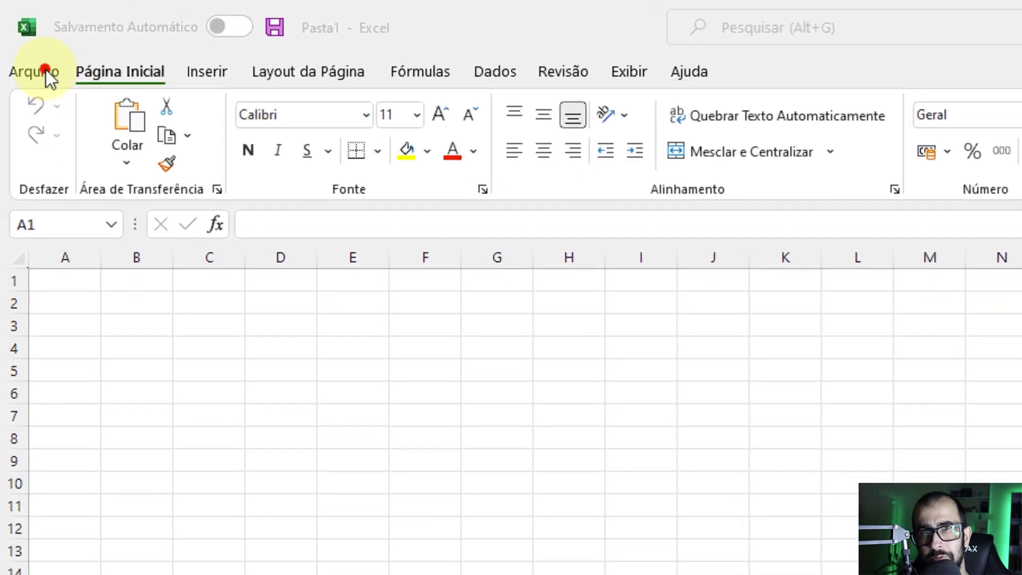
# Enable the Desenvolvedor tab through Opções > Personalizar Faixa de Opções.
pyautogui.click(46, 69)
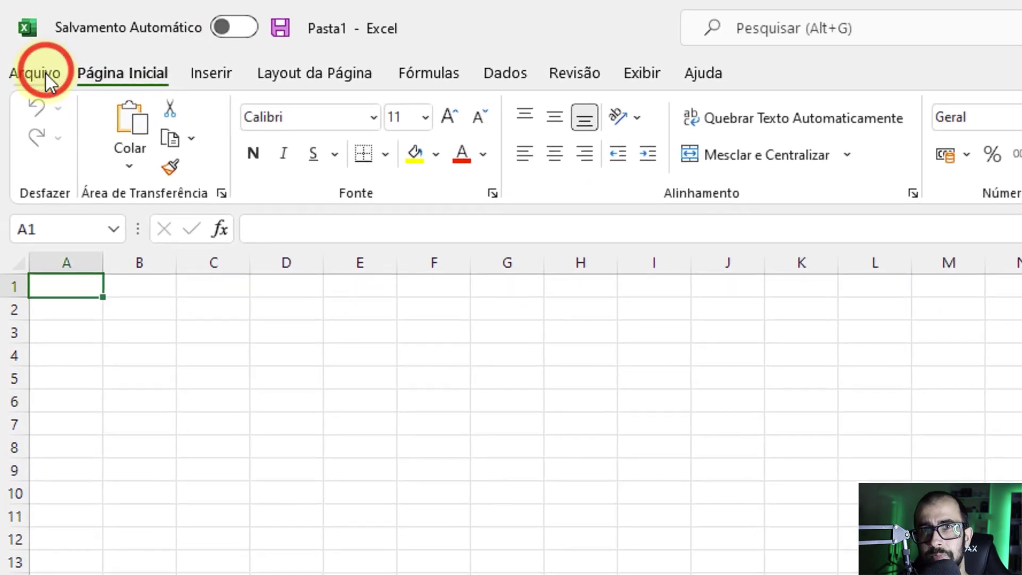
pyautogui.click(69, 529)
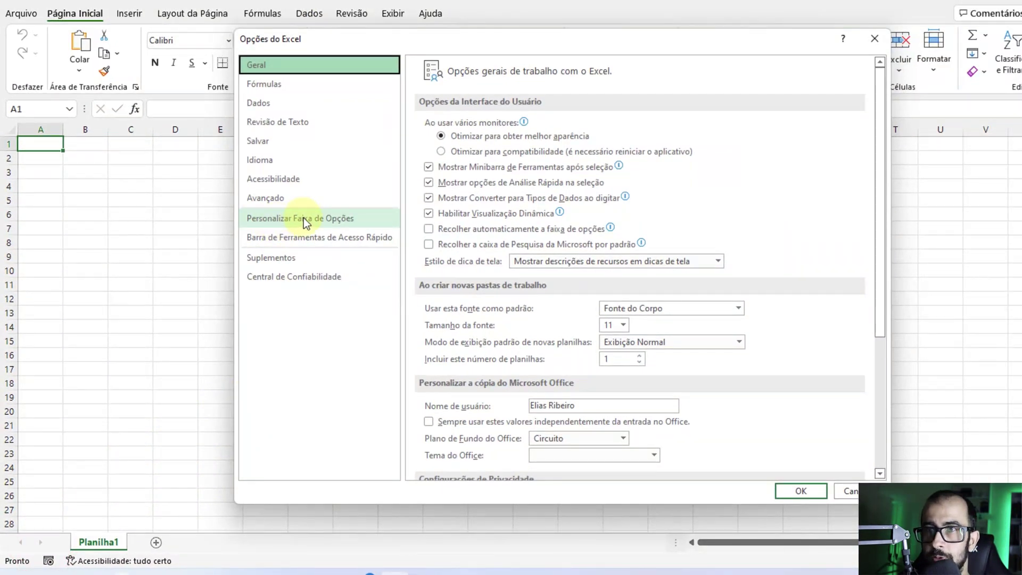
pyautogui.click(304, 219)
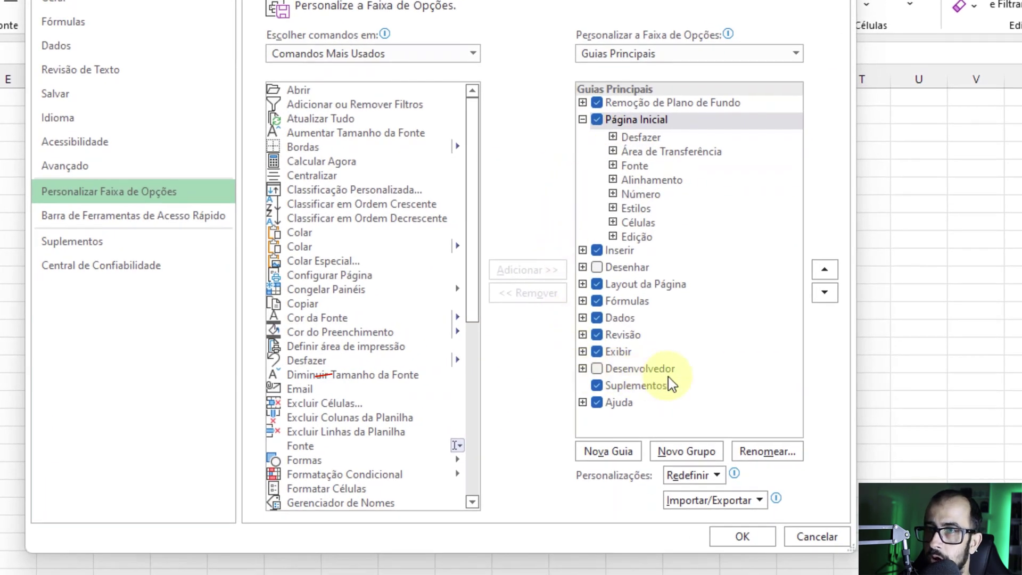
pyautogui.click(597, 369)
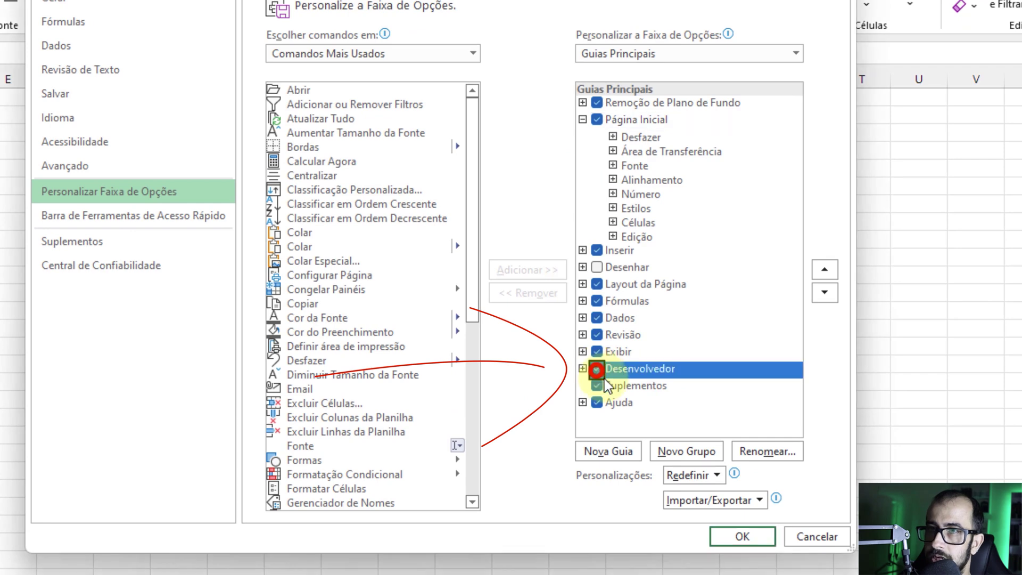
pyautogui.click(725, 536)
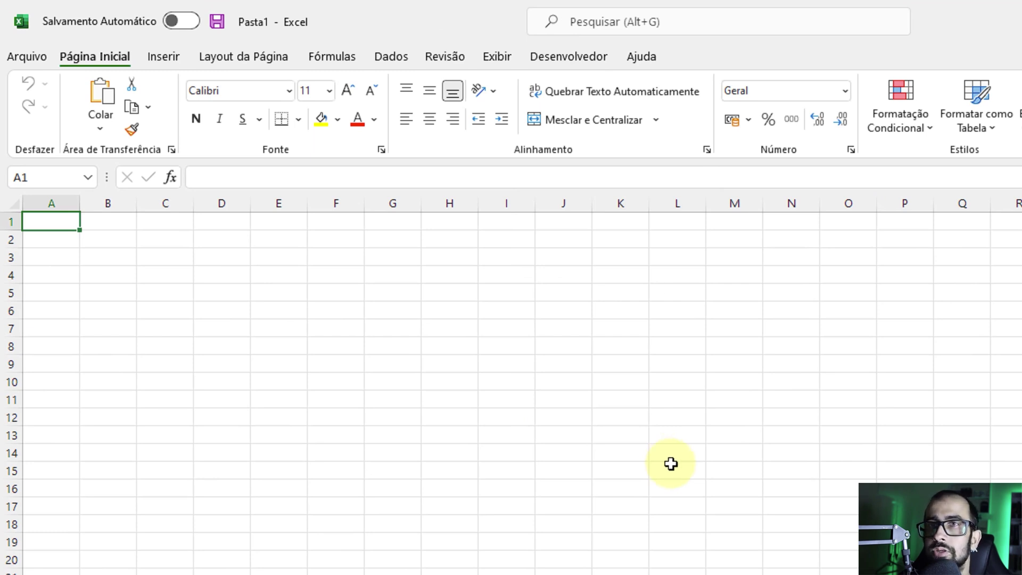
# Choose the Caixa de Seleção form control from the Desenvolvedor tab's Inserir list.
pyautogui.click(557, 63)
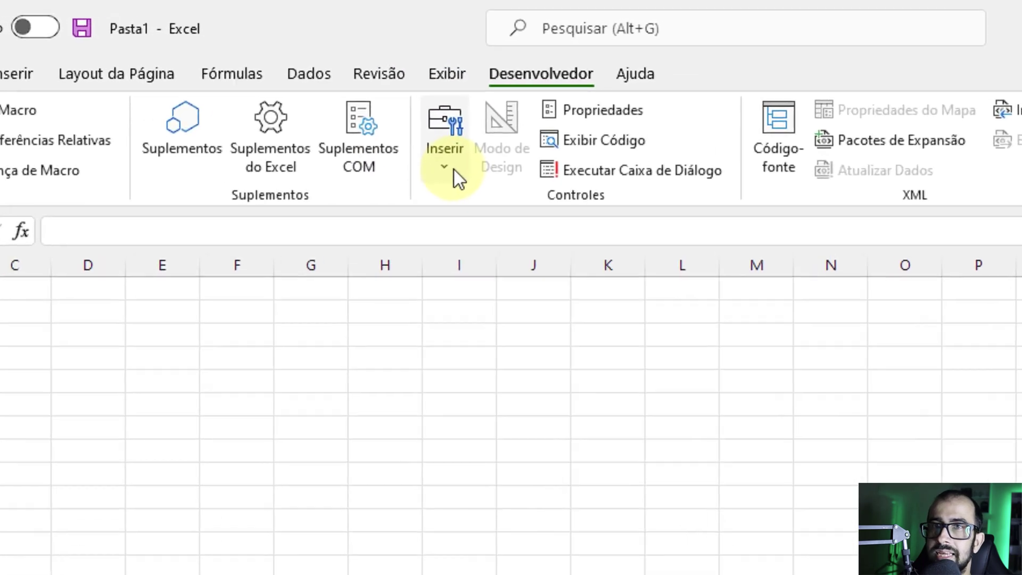
pyautogui.click(498, 128)
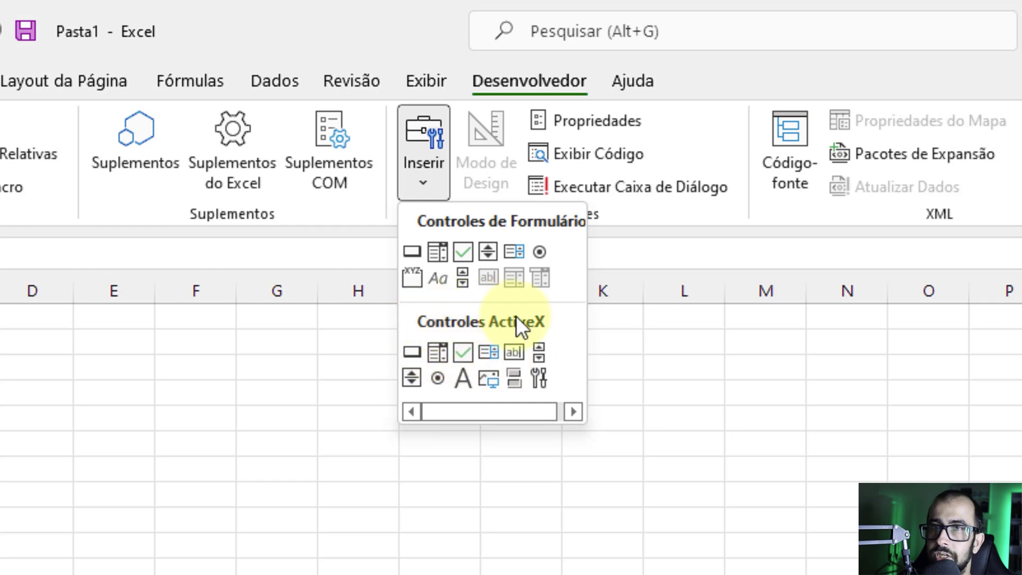
pyautogui.click(463, 252)
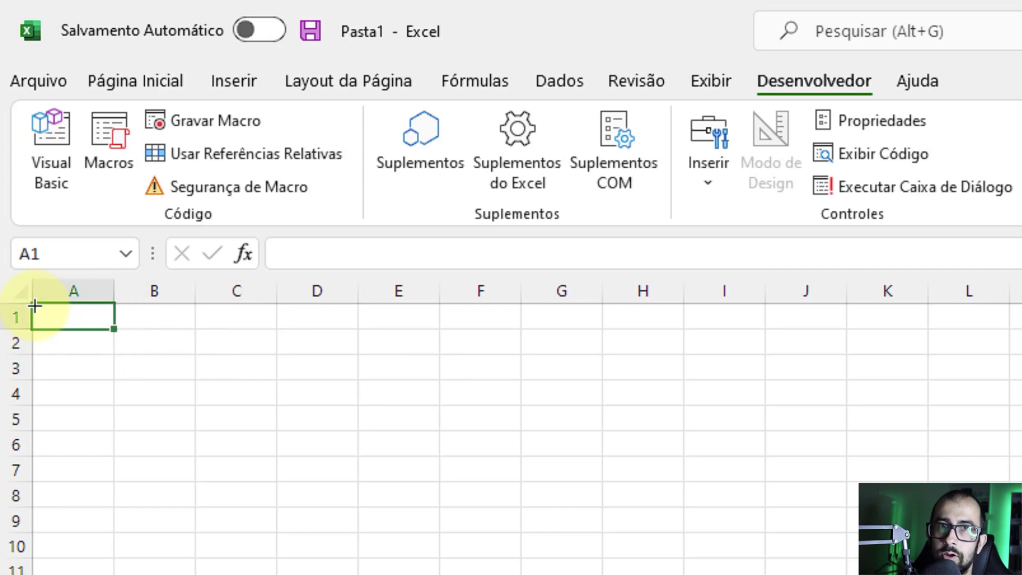
# Draw a checkbox over cell A1 and change its label text to 'Ciente'.
pyautogui.moveTo(35, 305); pyautogui.dragTo(111, 335)
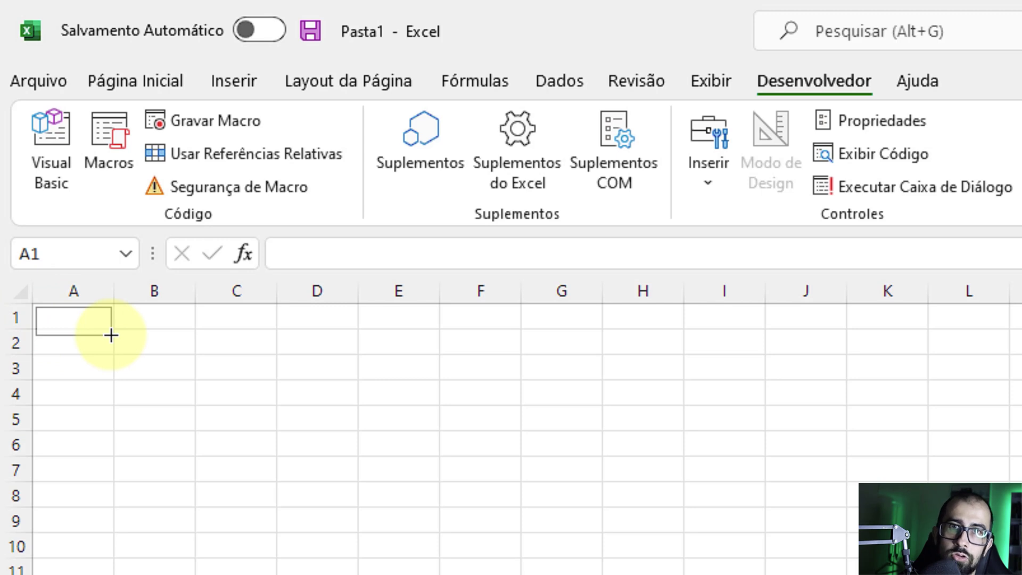
pyautogui.moveTo(111, 335); pyautogui.dragTo(183, 336)
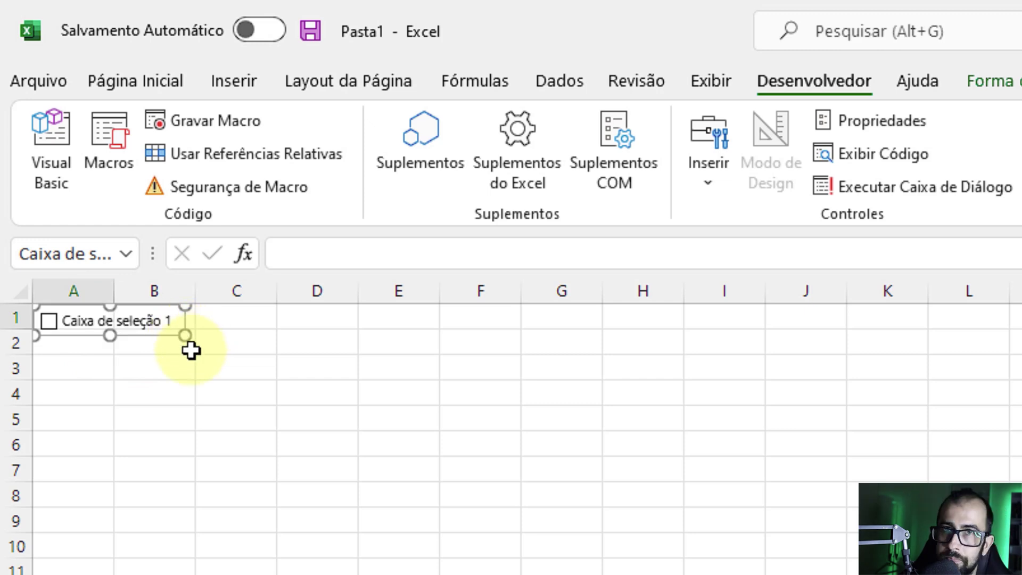
pyautogui.rightClick(91, 317)
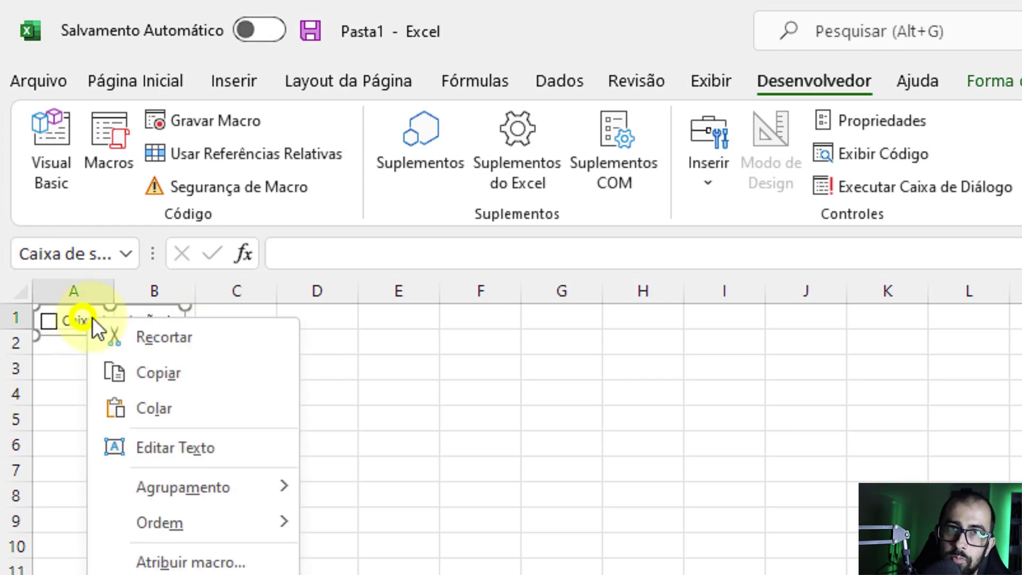
pyautogui.click(211, 443)
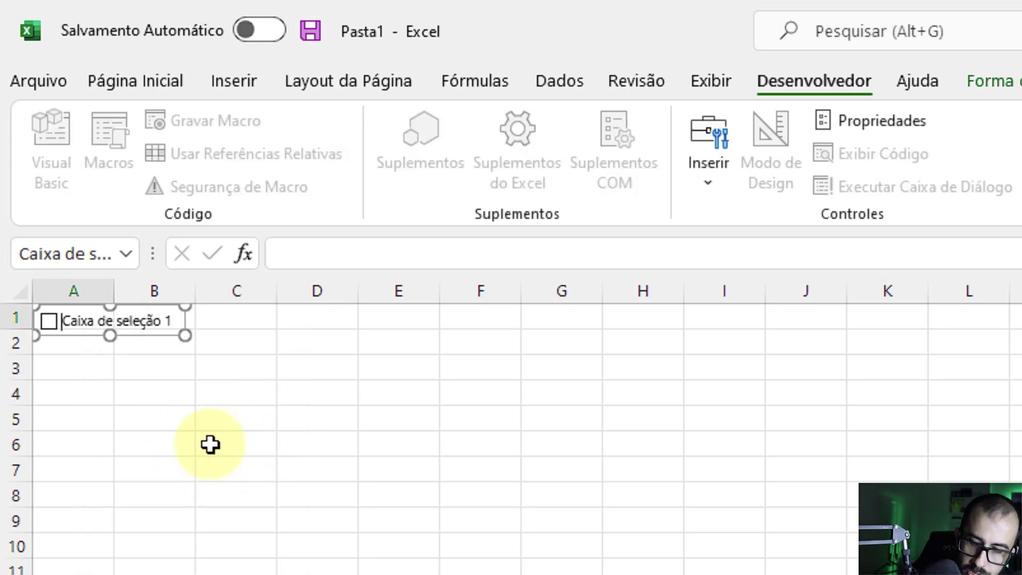
pyautogui.press('Delete')
pyautogui.press('Delete')
pyautogui.press('Delete')
pyautogui.press('Delete')
pyautogui.press('Delete')
pyautogui.press('Delete')
pyautogui.press('Delete')
pyautogui.press('Delete')
pyautogui.press('Delete')
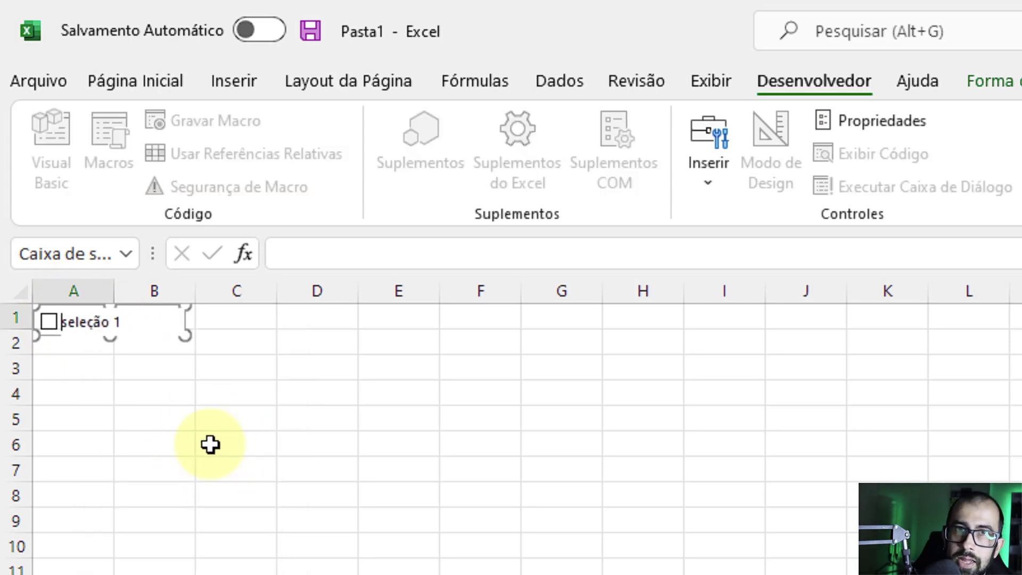
pyautogui.press('Delete')
pyautogui.press('Delete')
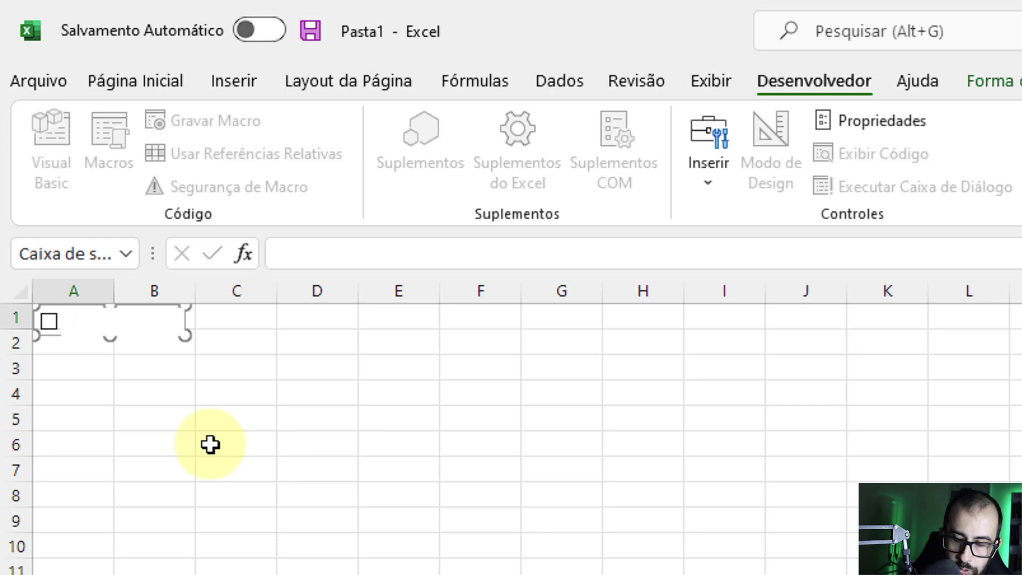
pyautogui.write('ciente')
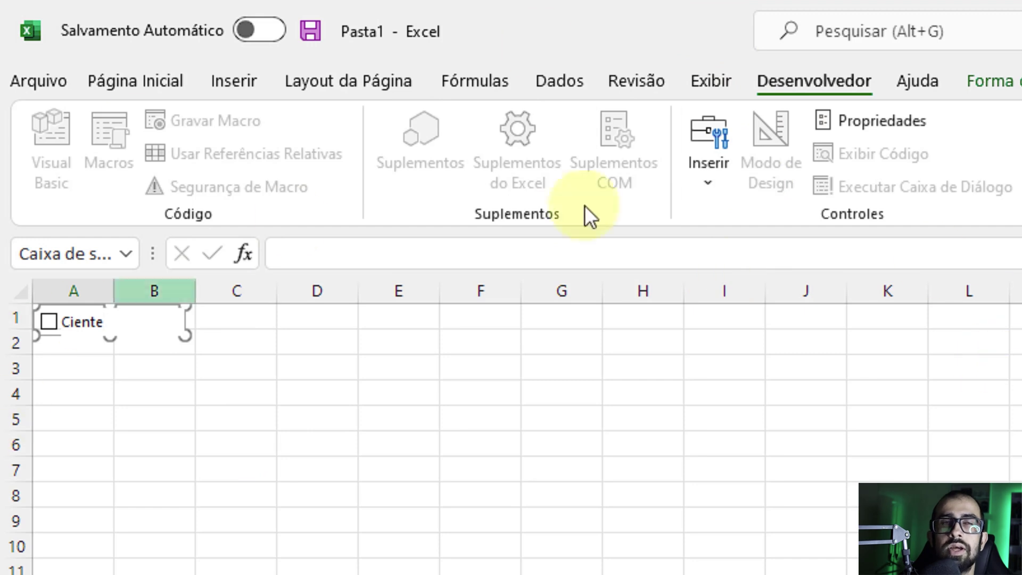
pyautogui.click(233, 378)
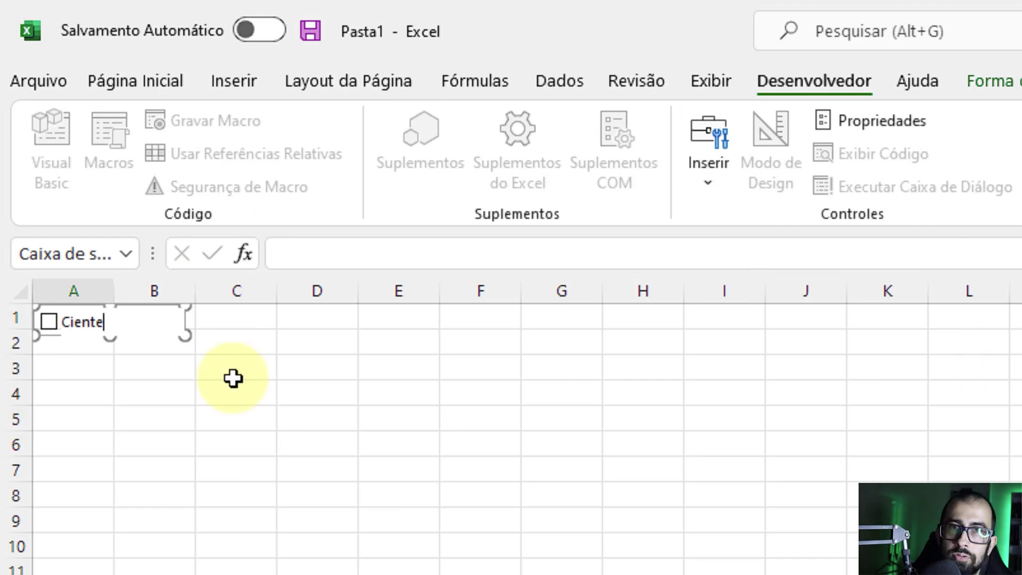
pyautogui.click(233, 379)
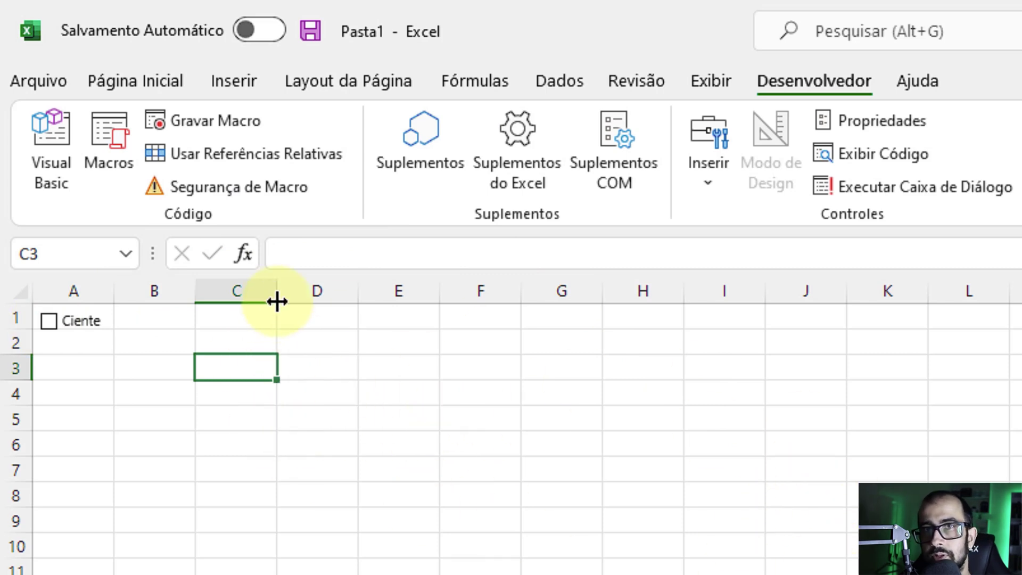
# Widen column C and type the label 'Ciente marcado:' into cell C1.
pyautogui.moveTo(276, 301); pyautogui.dragTo(435, 301)
pyautogui.click(326, 314)
pyautogui.write('Ci')
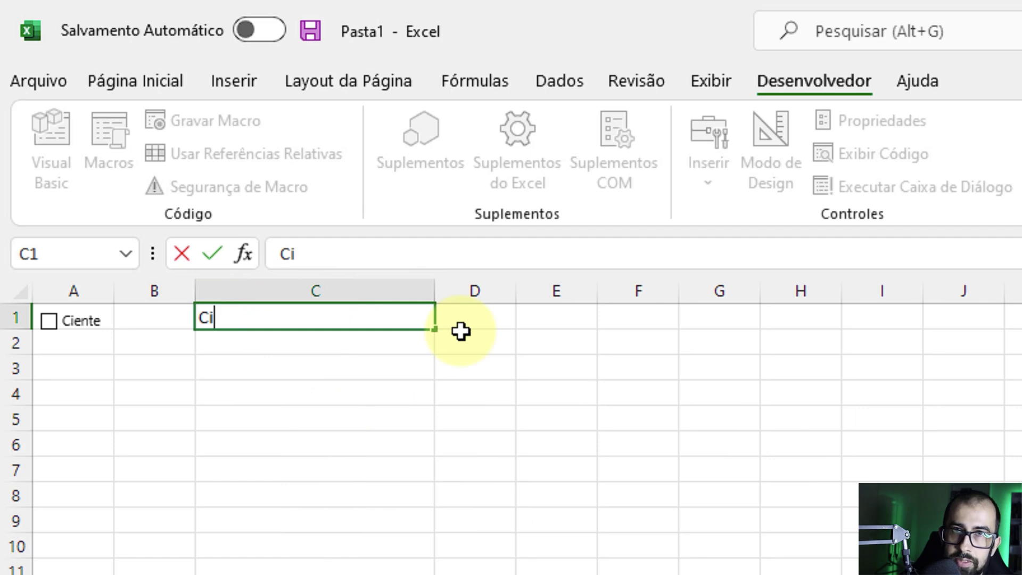
pyautogui.write('emte')
pyautogui.press('BackSpace')
pyautogui.press('BackSpace')
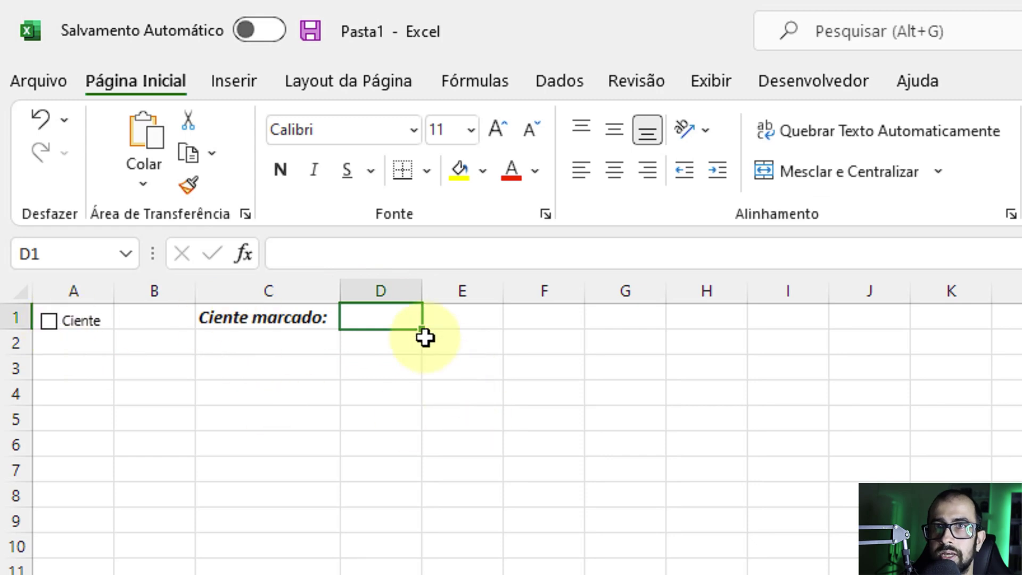
# Set the checkbox to Selecionado linked to $D$1, then widen column D for VERDADEIRO.
pyautogui.rightClick(81, 325)
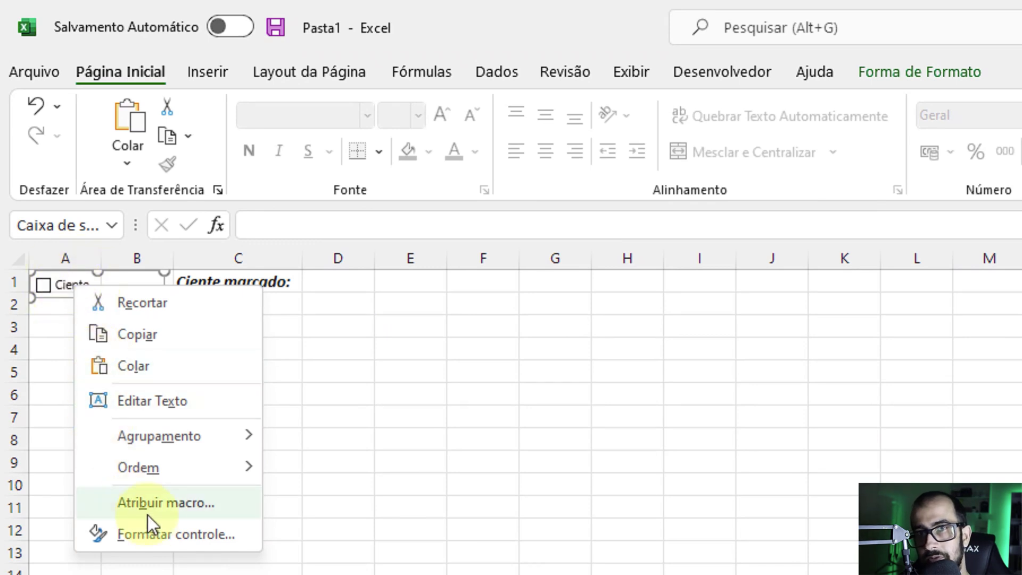
pyautogui.click(164, 532)
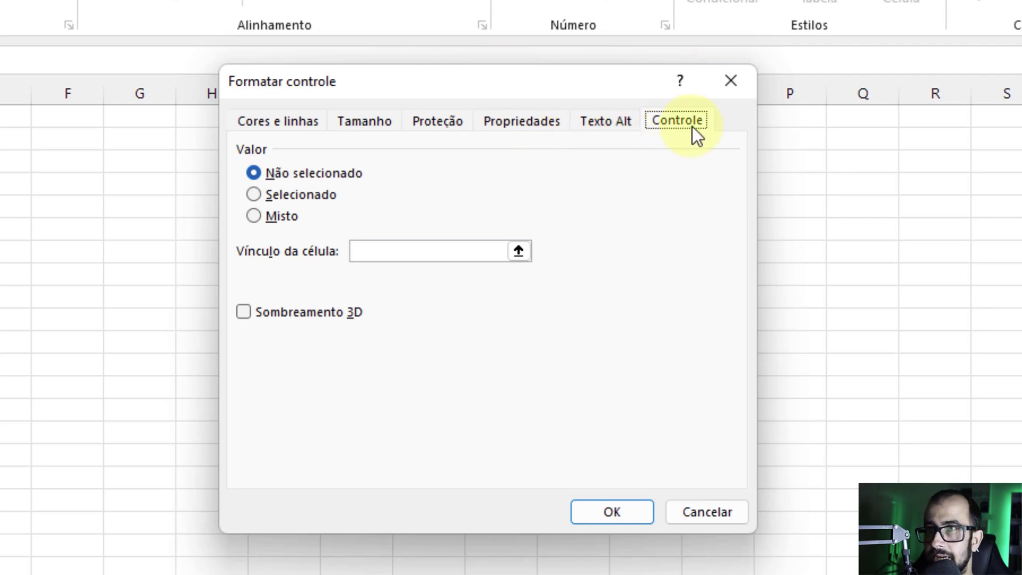
pyautogui.click(254, 196)
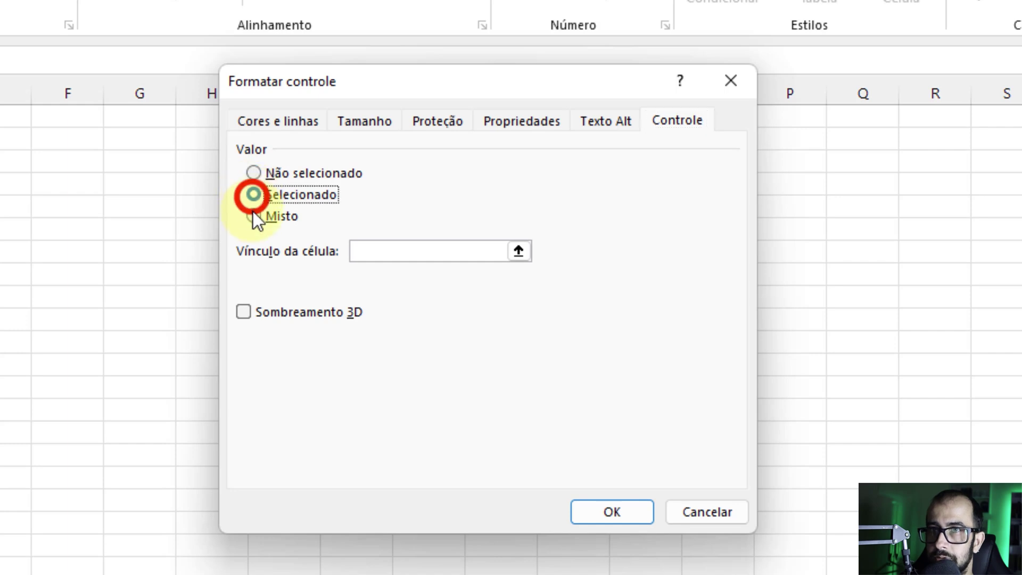
pyautogui.click(520, 251)
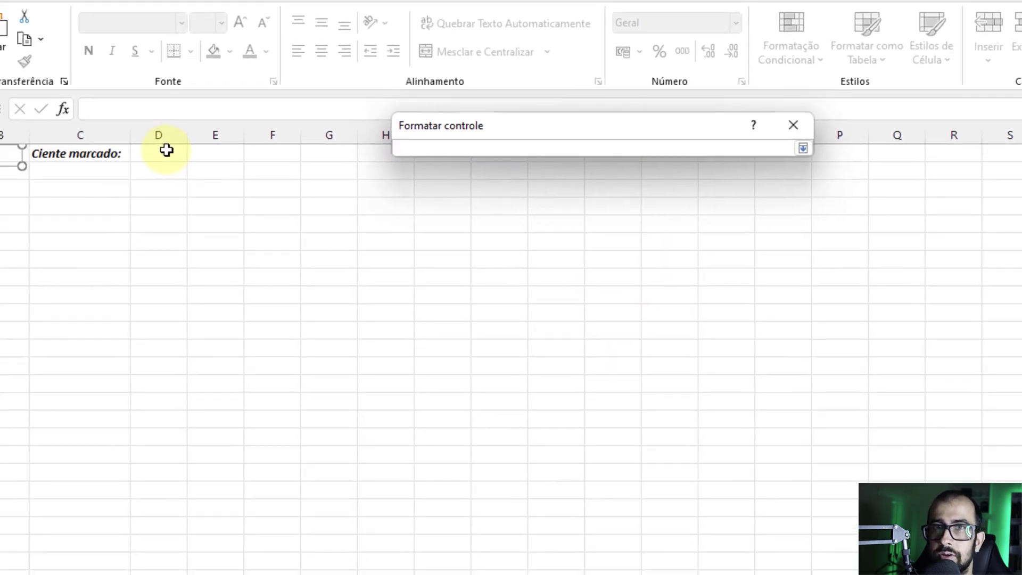
pyautogui.click(167, 150)
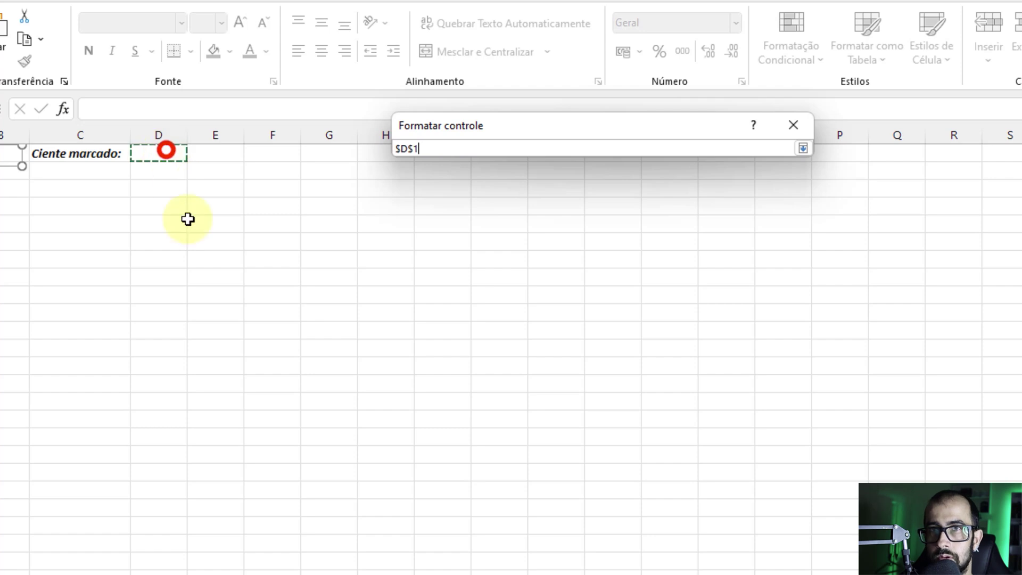
pyautogui.click(802, 149)
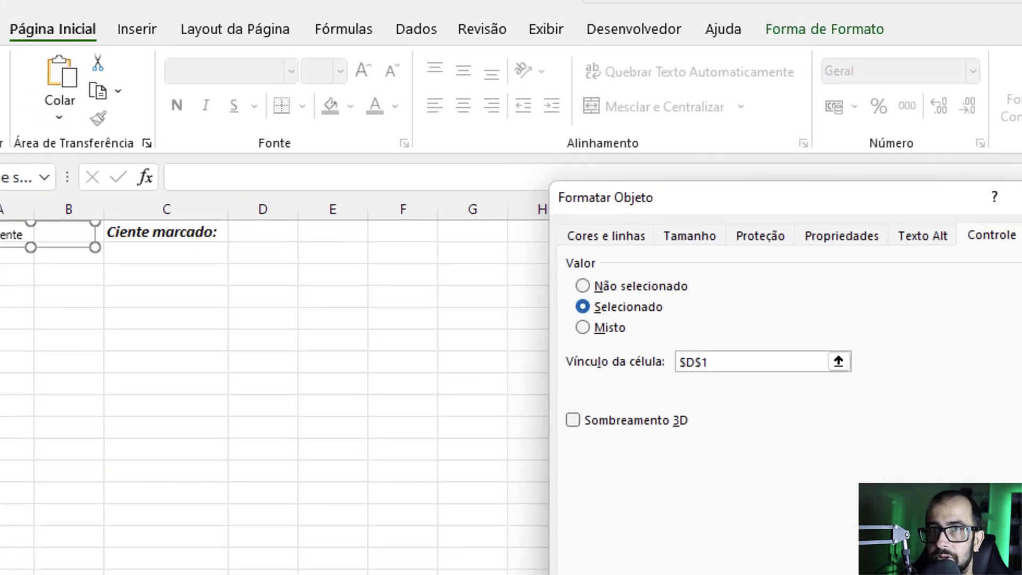
pyautogui.click(726, 469)
pyautogui.moveTo(459, 321); pyautogui.dragTo(491, 325)
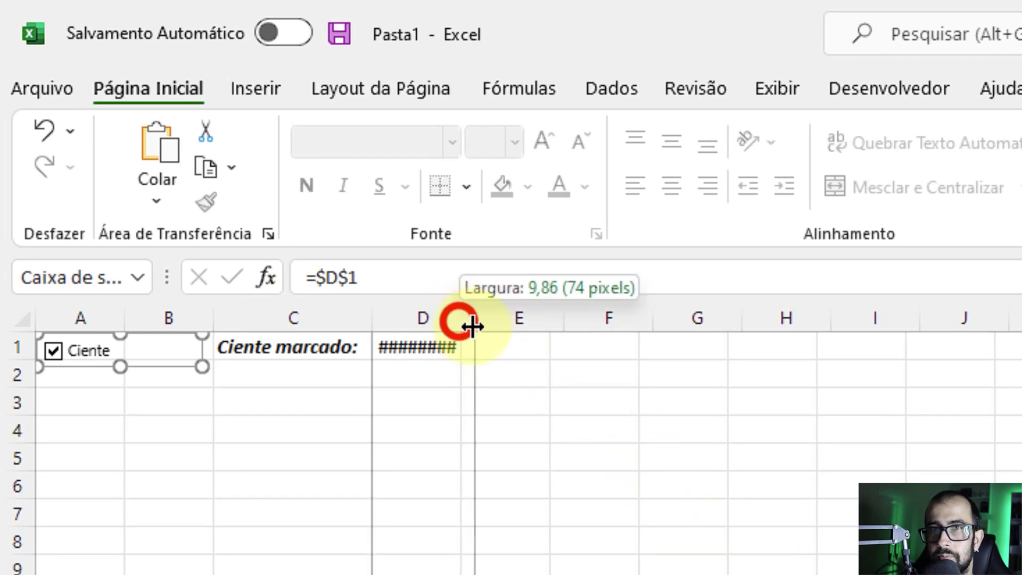
pyautogui.click(687, 453)
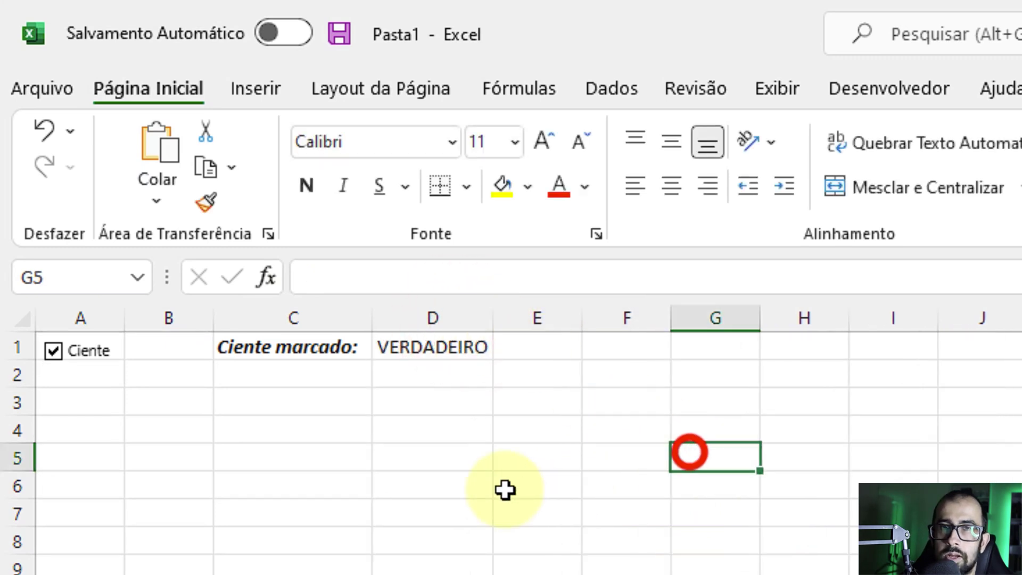
pyautogui.click(53, 352)
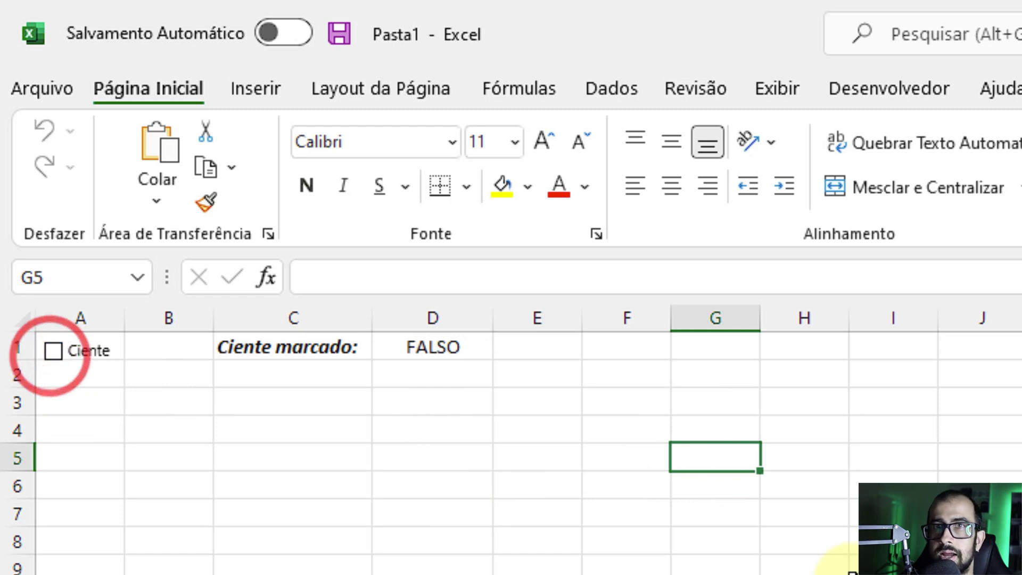
pyautogui.click(53, 351)
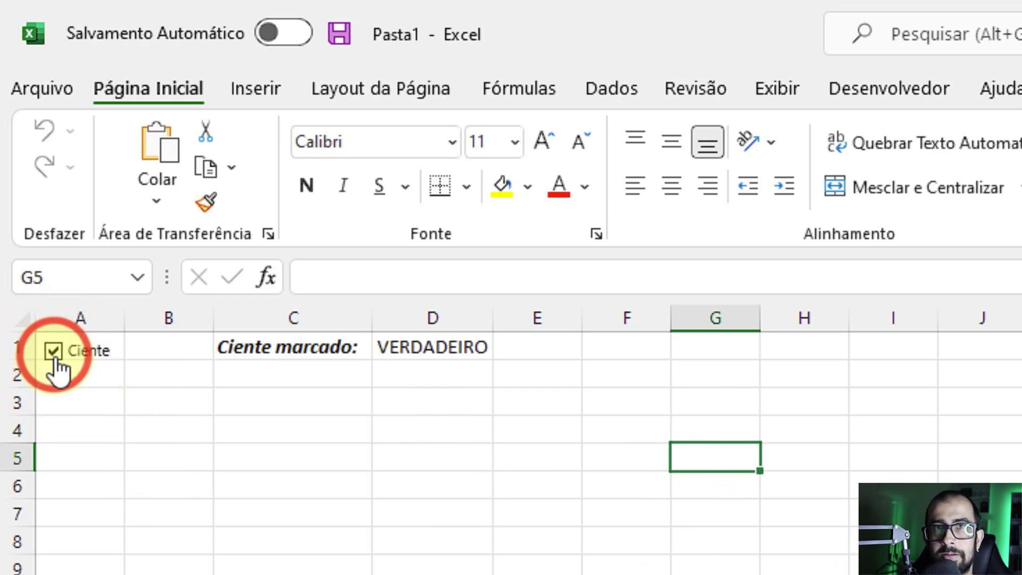
pyautogui.click(54, 351)
pyautogui.click(55, 353)
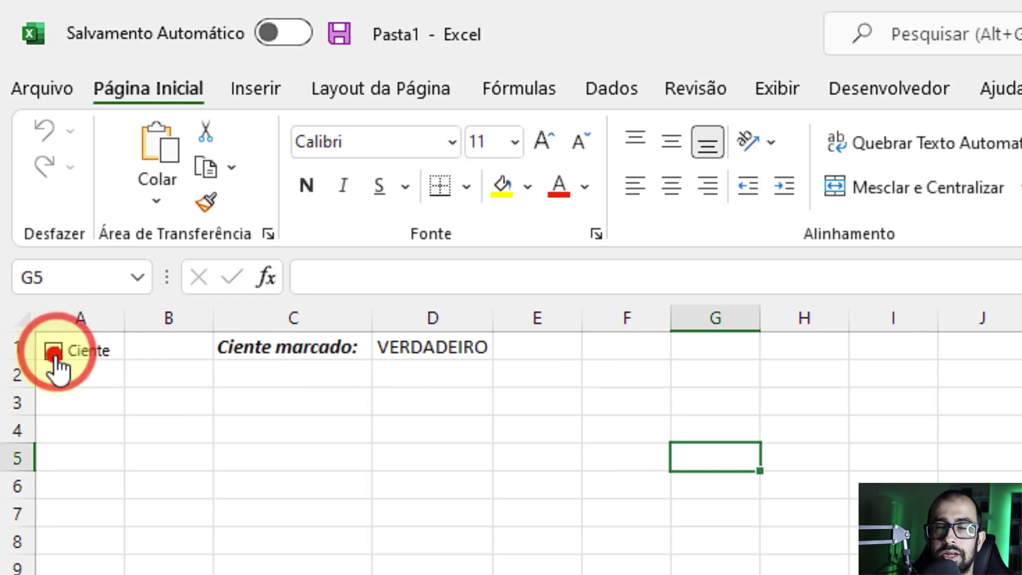
pyautogui.click(54, 352)
pyautogui.click(54, 352)
pyautogui.click(54, 353)
pyautogui.click(54, 352)
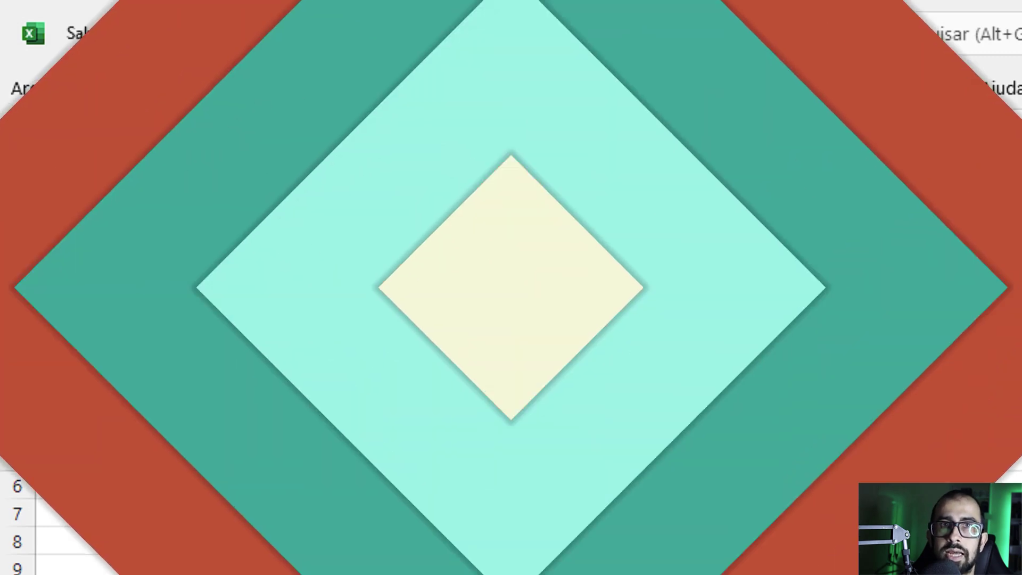
pyautogui.click(54, 352)
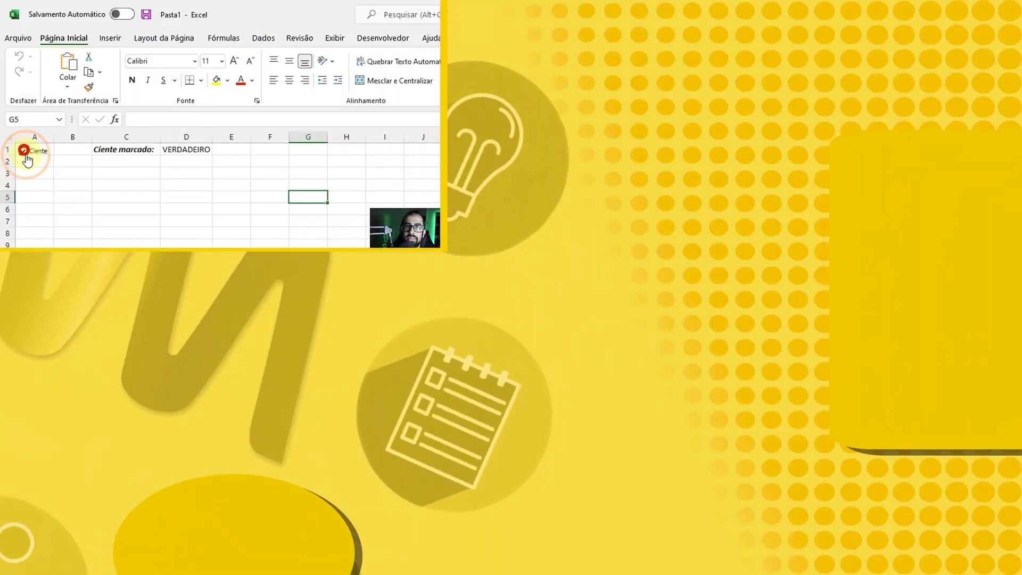
pyautogui.click(23, 151)
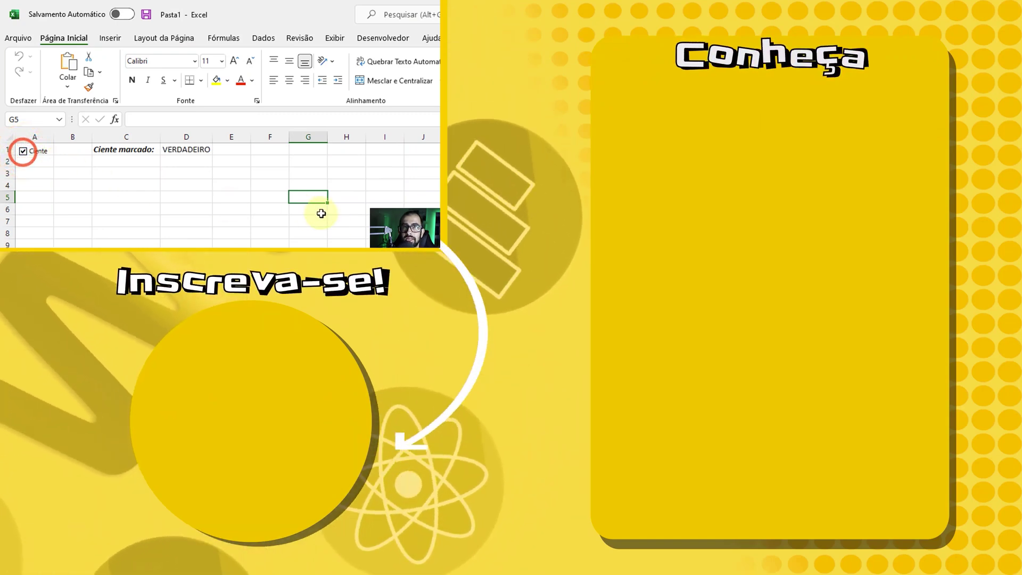